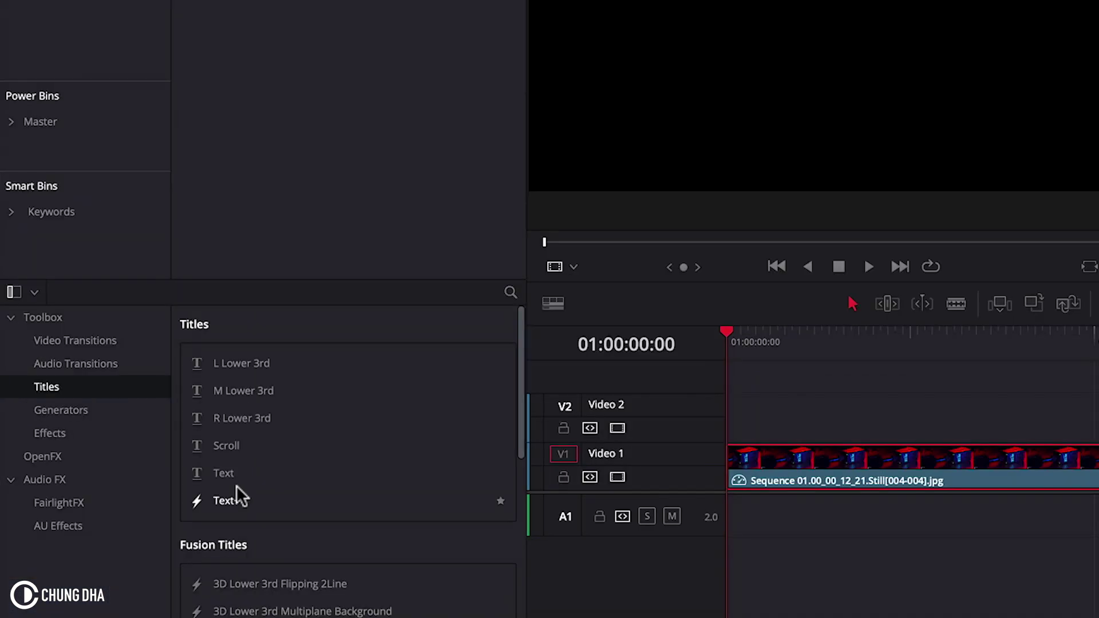
Step: Place the basic Text title on Video 2 and move the playhead one second in
click(113, 391)
drag(229, 477, 825, 423)
drag(827, 335, 913, 335)
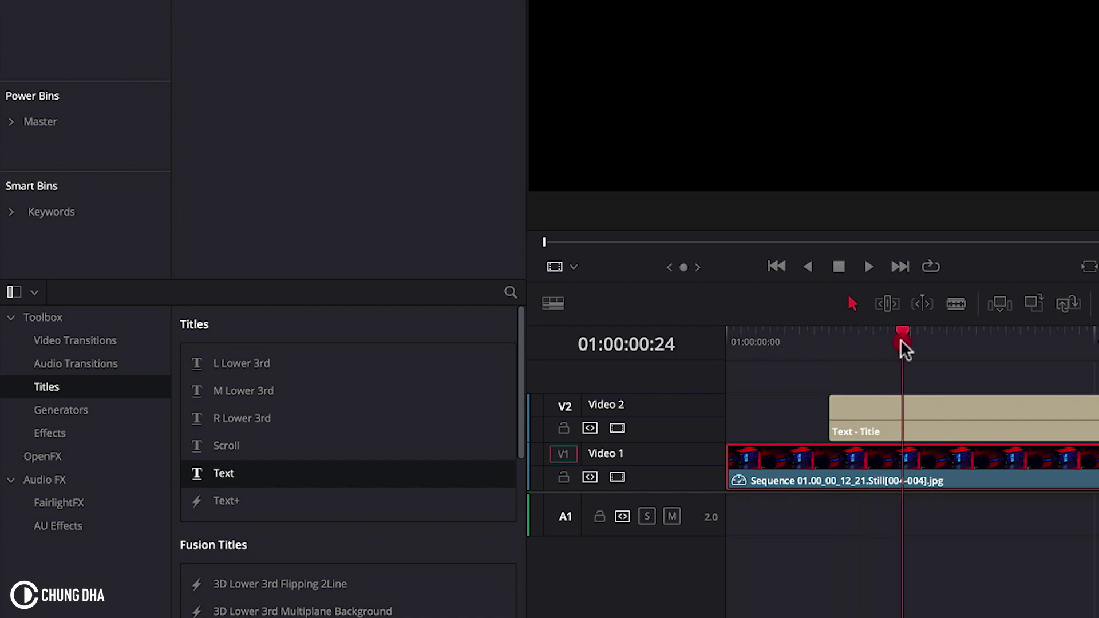
Step: Raise the title clip's left crop to 1113.6 in the Inspector's Video settings
click(977, 429)
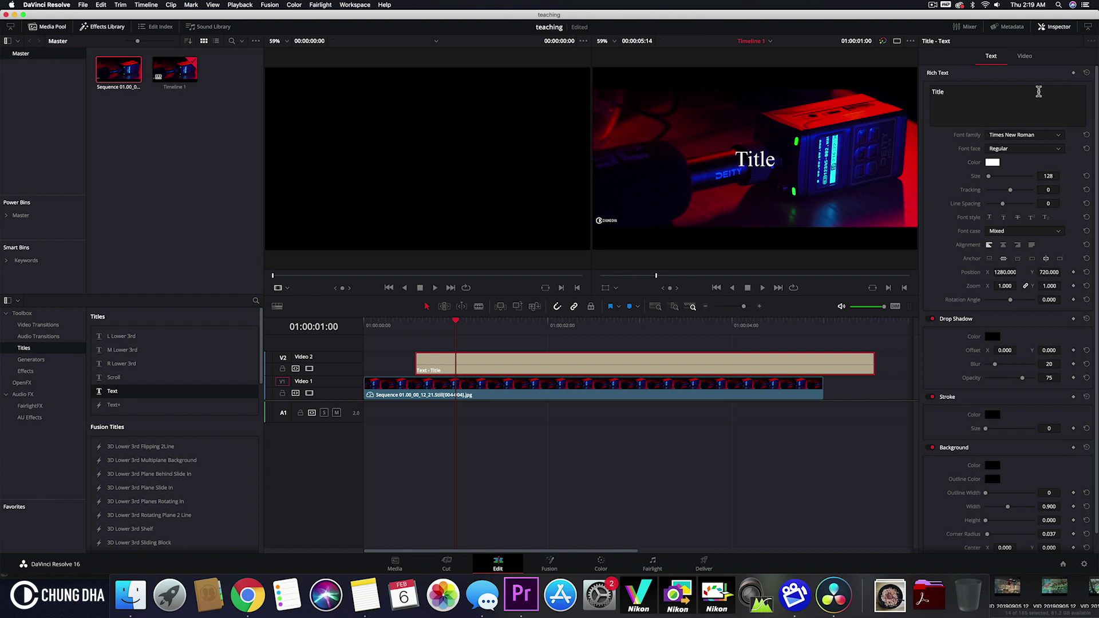
click(1024, 57)
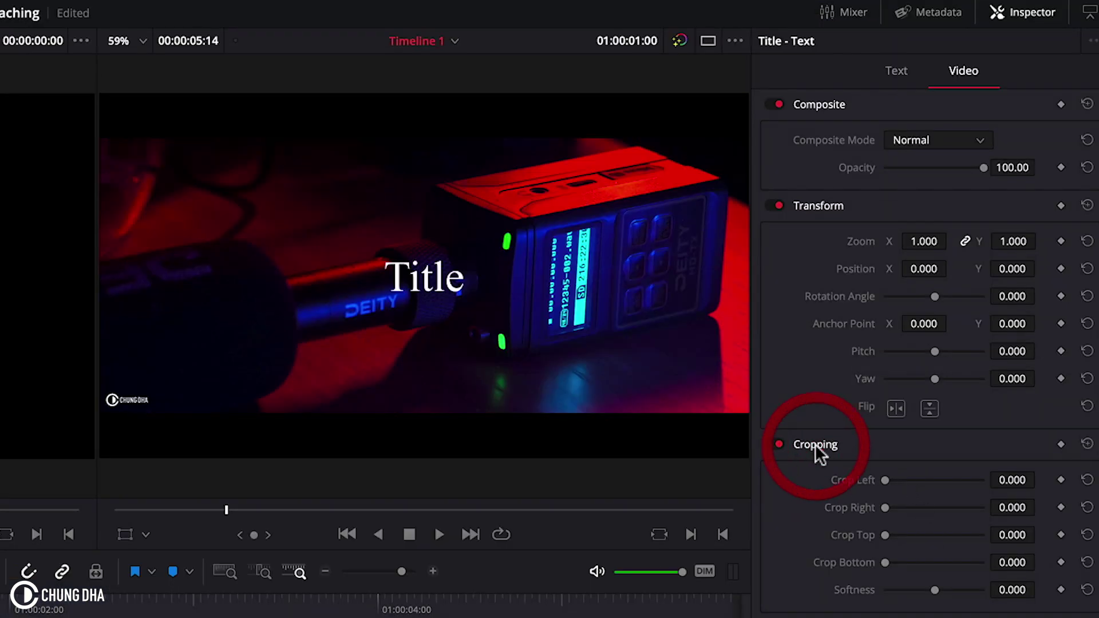
drag(885, 480, 928, 483)
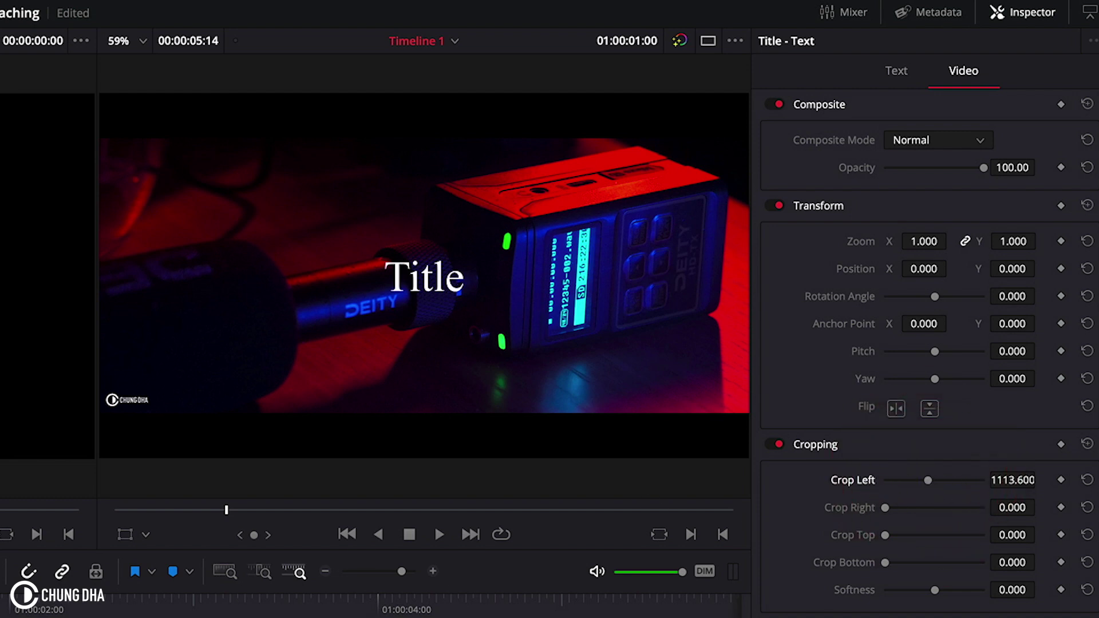
Step: Keyframe the title's Position to start further left and reach centre by one second, then play it
click(899, 71)
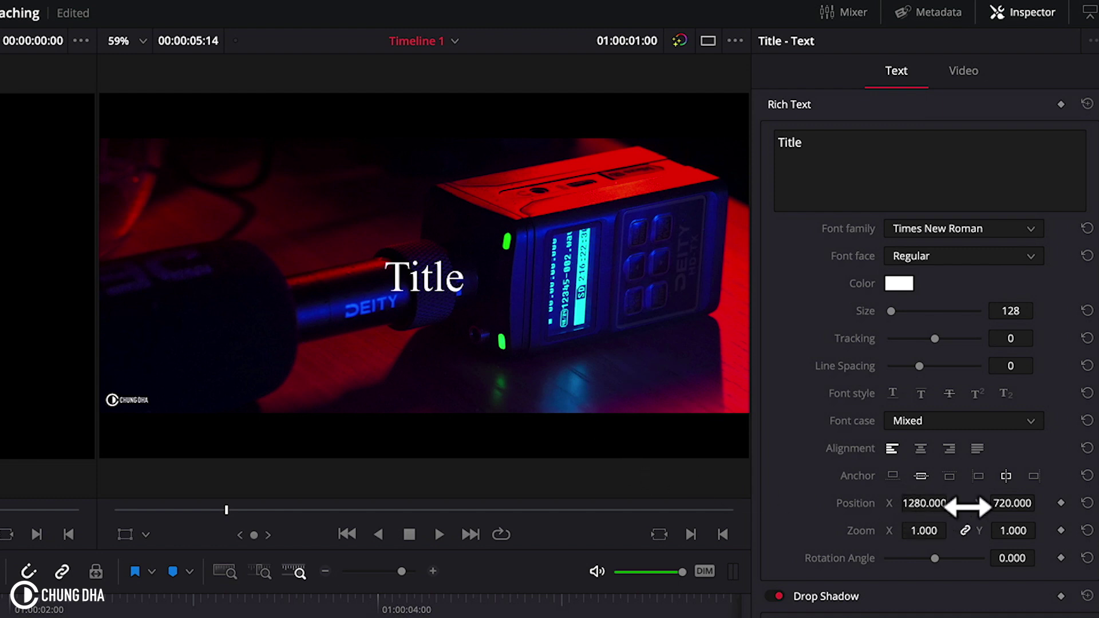
click(1060, 502)
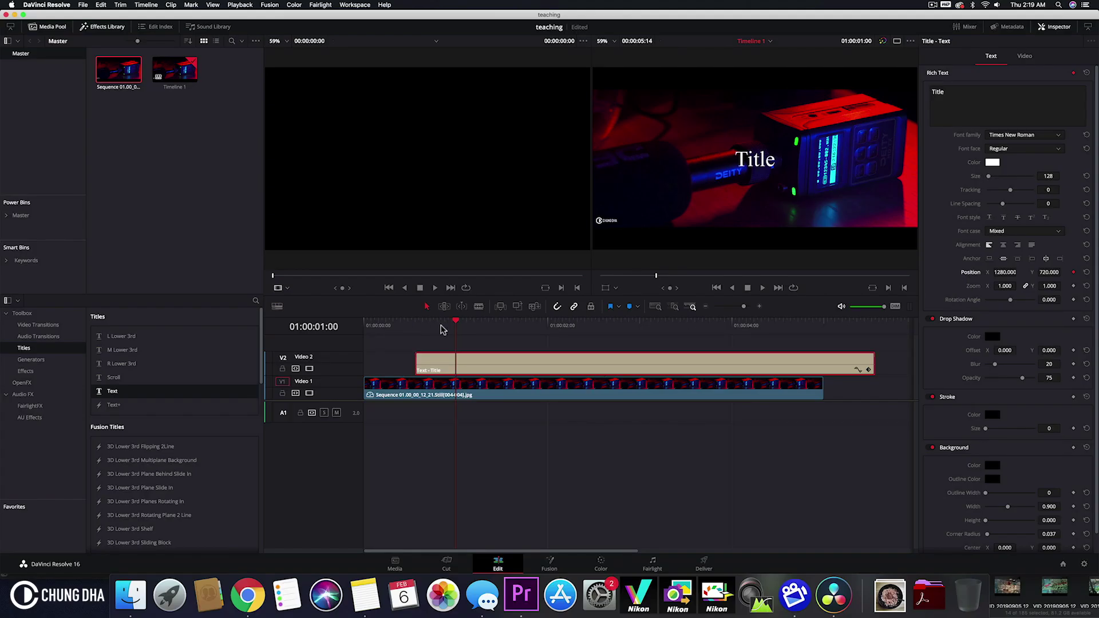
drag(456, 324, 418, 325)
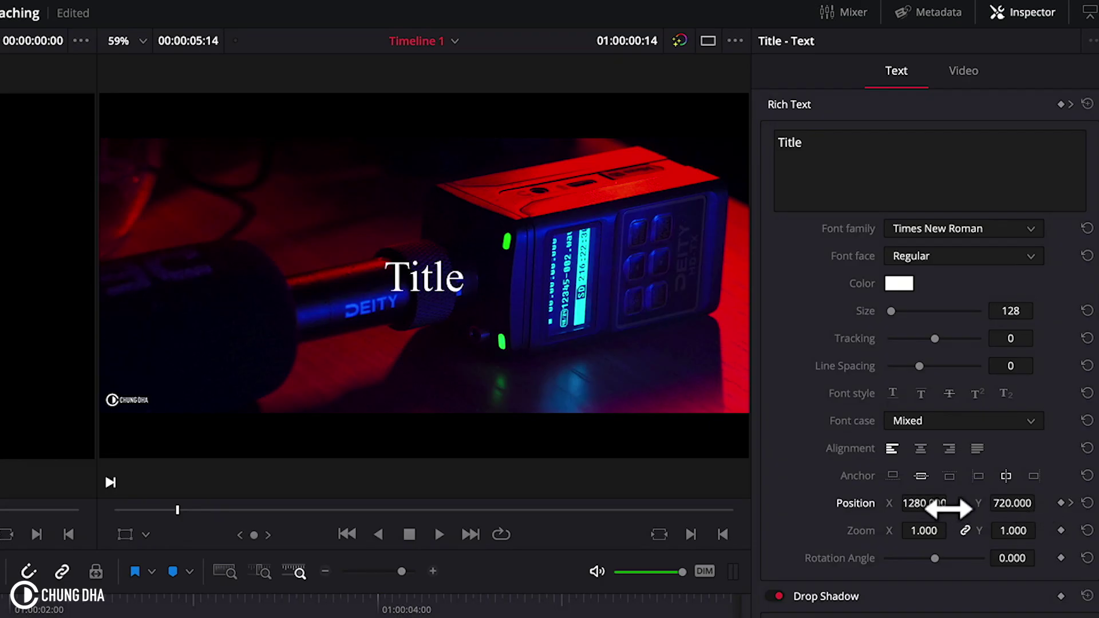
drag(933, 504, 644, 497)
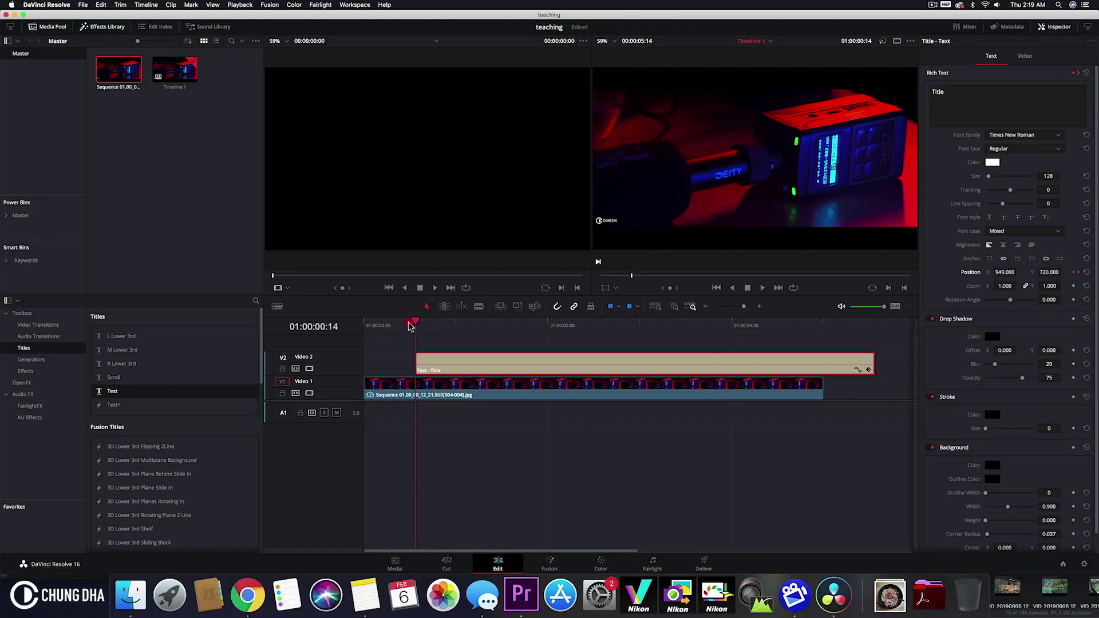
click(404, 325)
key(space)
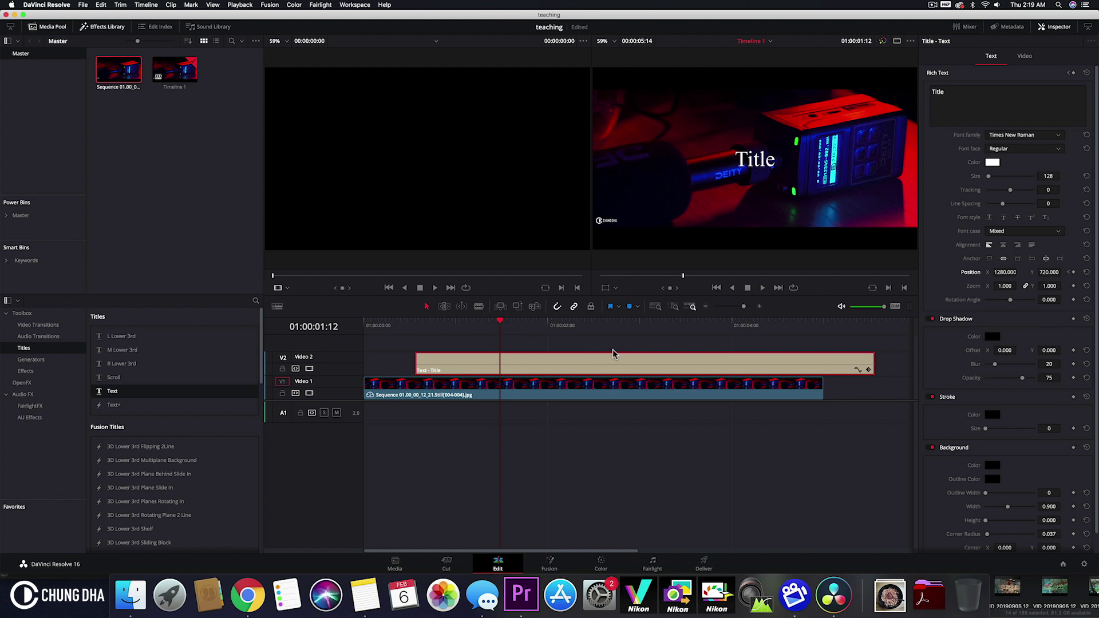
Step: Apply Ease In to the title's position keyframe in the clip's keyframe lane
click(869, 371)
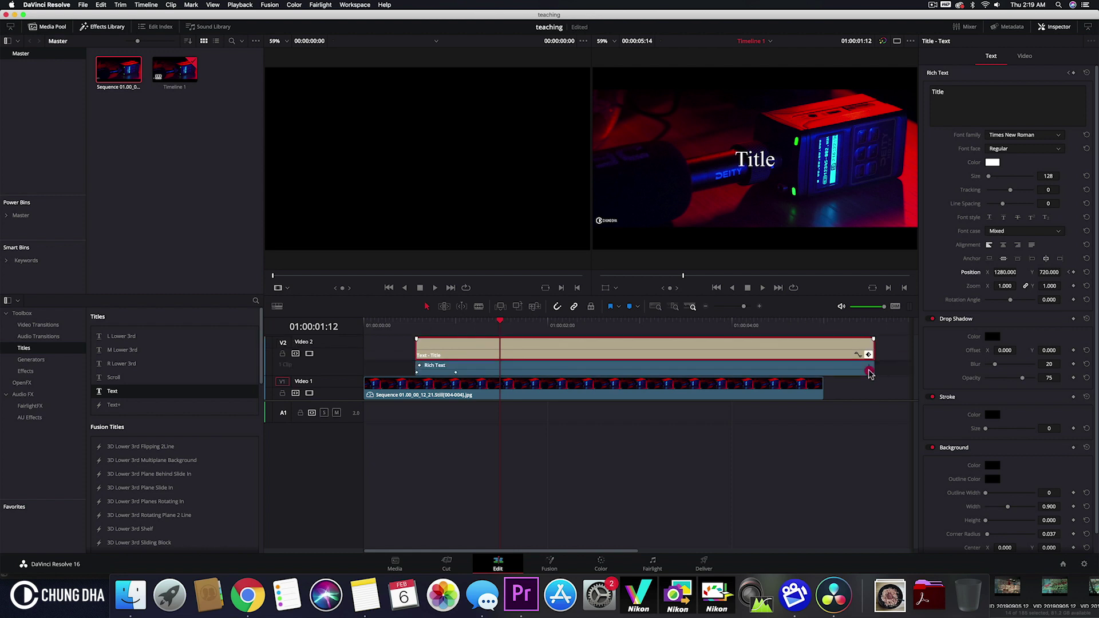
click(456, 375)
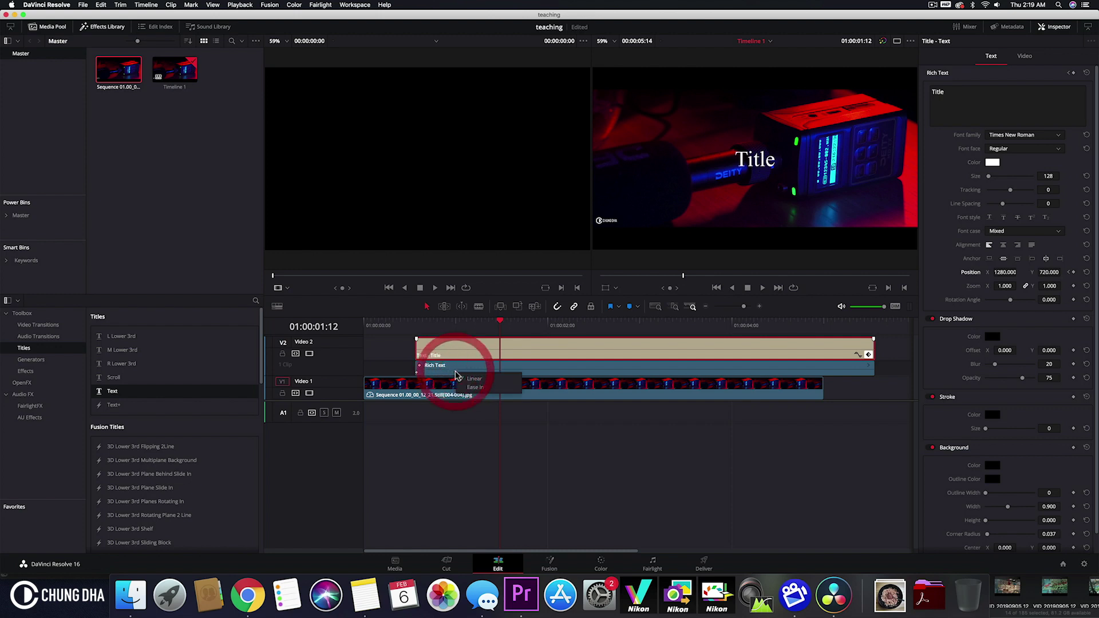
click(456, 375)
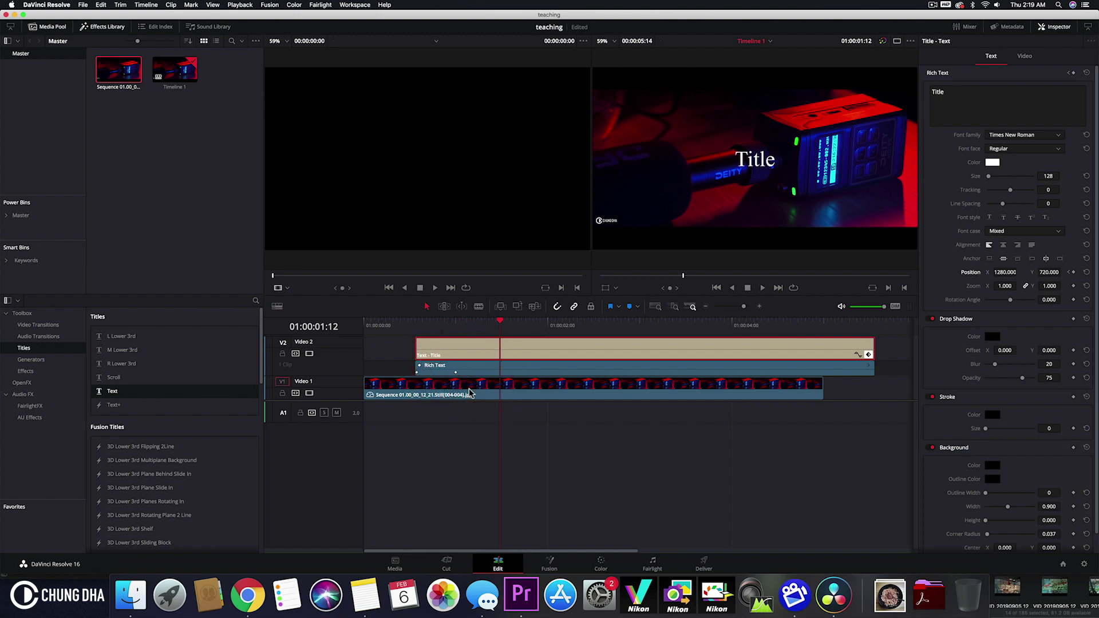
Step: Replay the slide several times from near the clip start to check the easing
click(406, 326)
click(381, 326)
click(392, 326)
Step: Delete the plain Text clip, put a Text+ title on Video 2, and scrub to it
click(466, 355)
key(BackSpace)
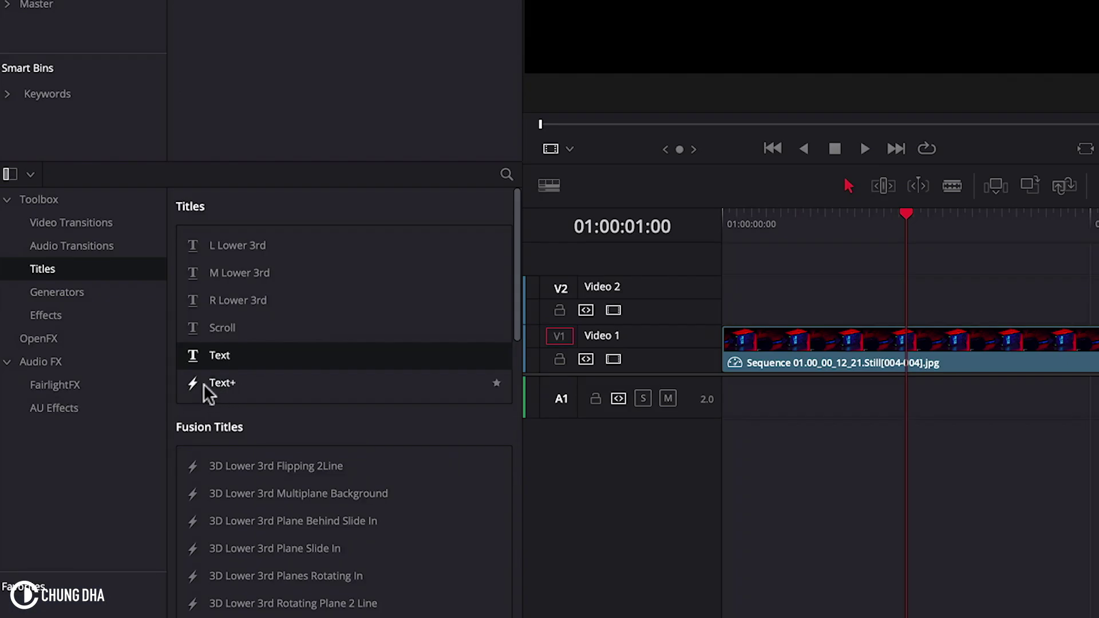
drag(203, 383, 838, 313)
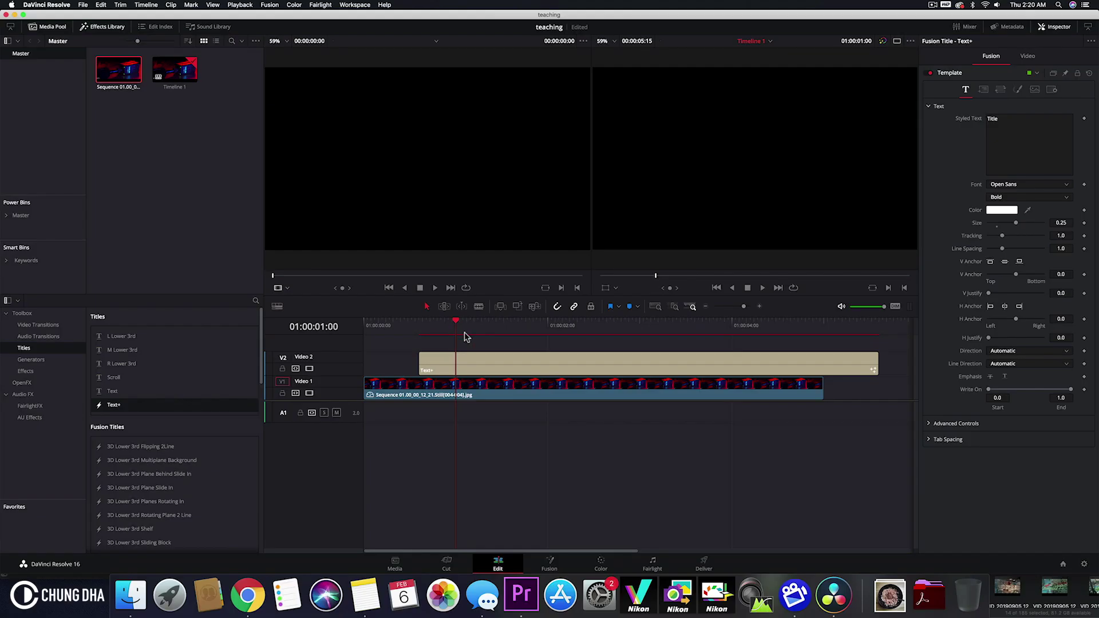
click(387, 326)
drag(390, 327, 433, 326)
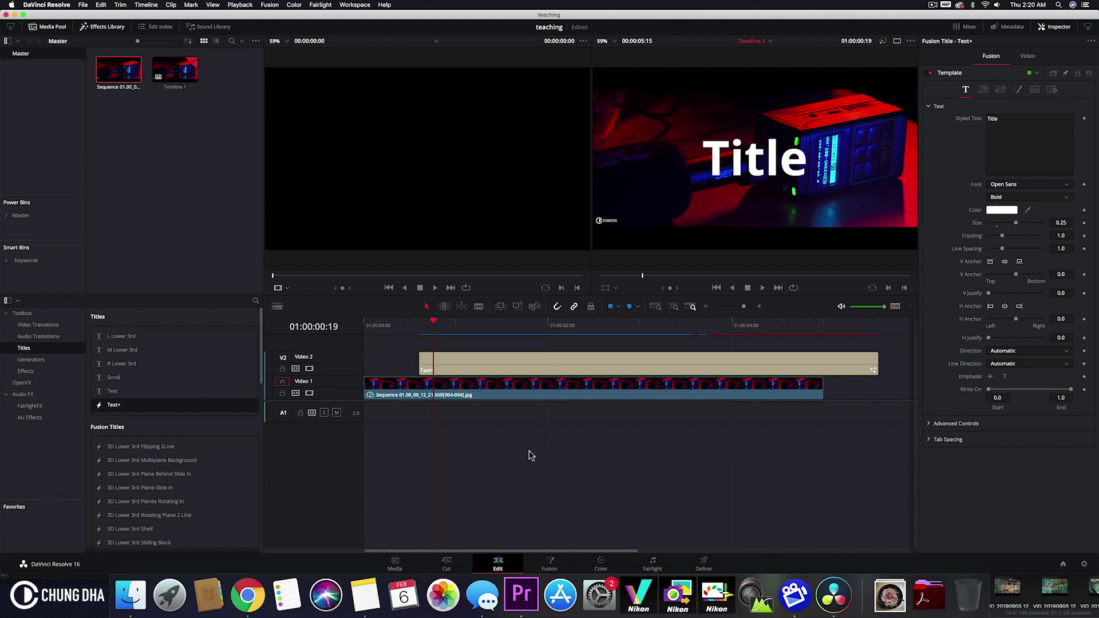
Step: Open the Text+ title in Fusion and add a Rectangle mask node
click(490, 365)
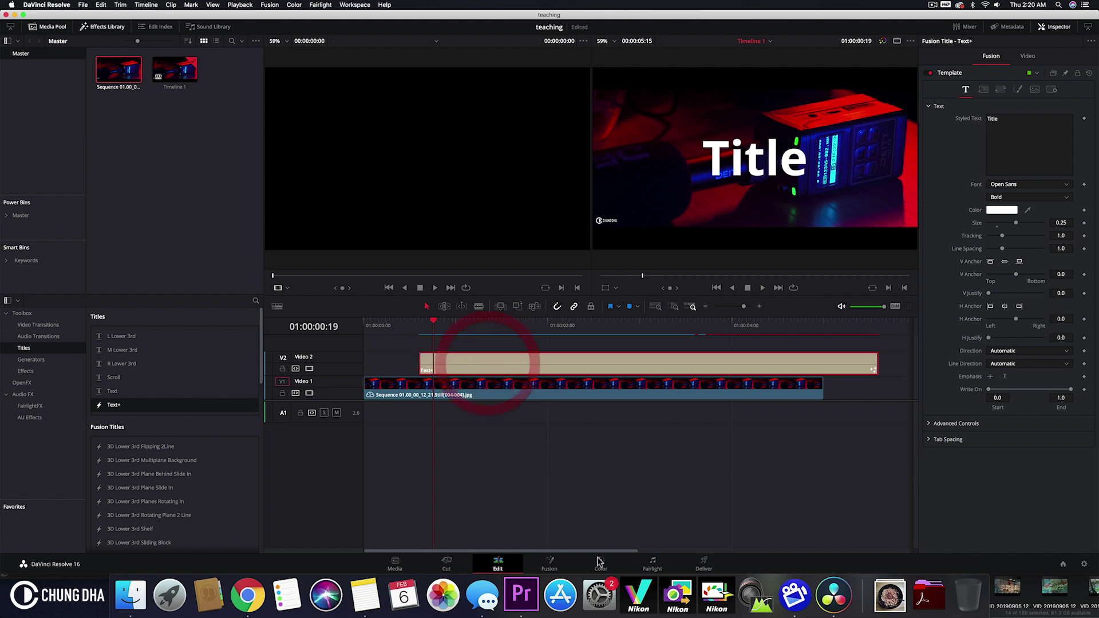
click(553, 564)
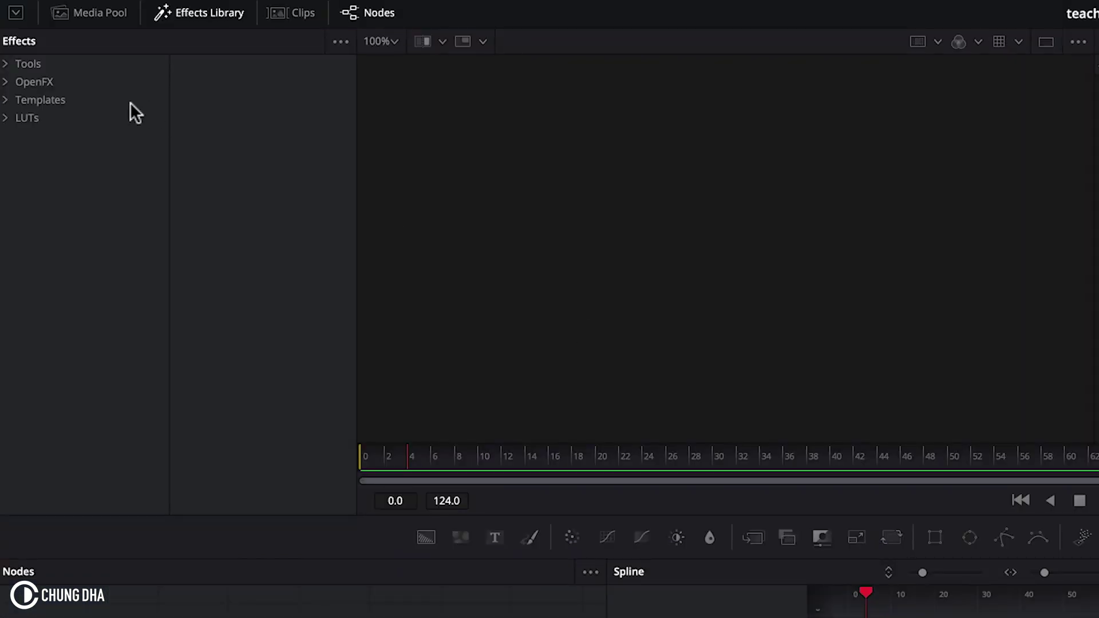
click(5, 64)
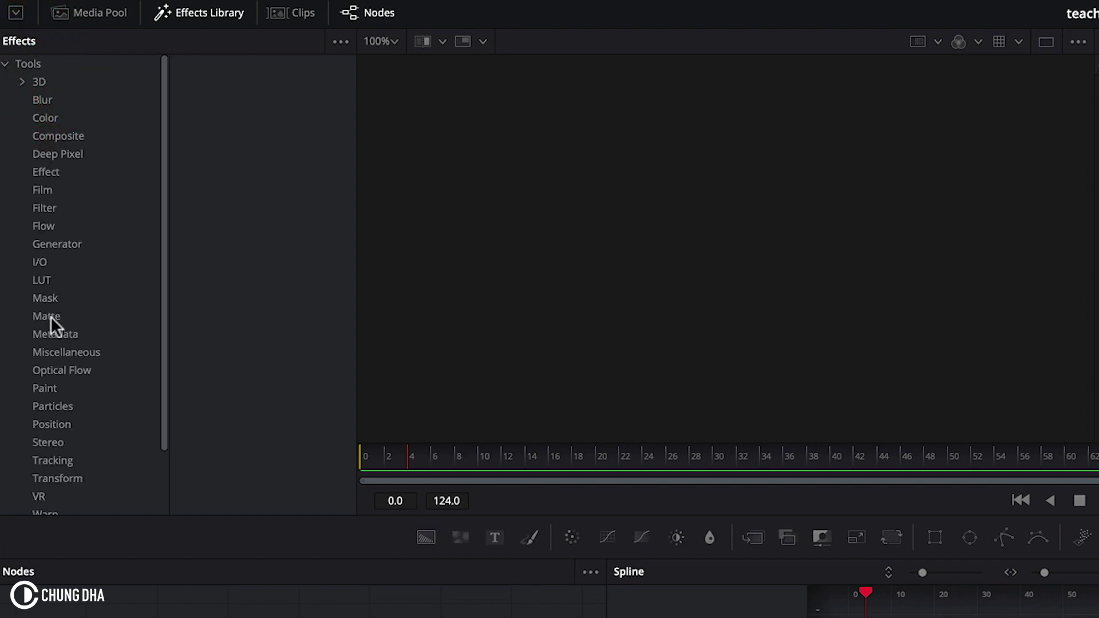
click(45, 298)
click(260, 250)
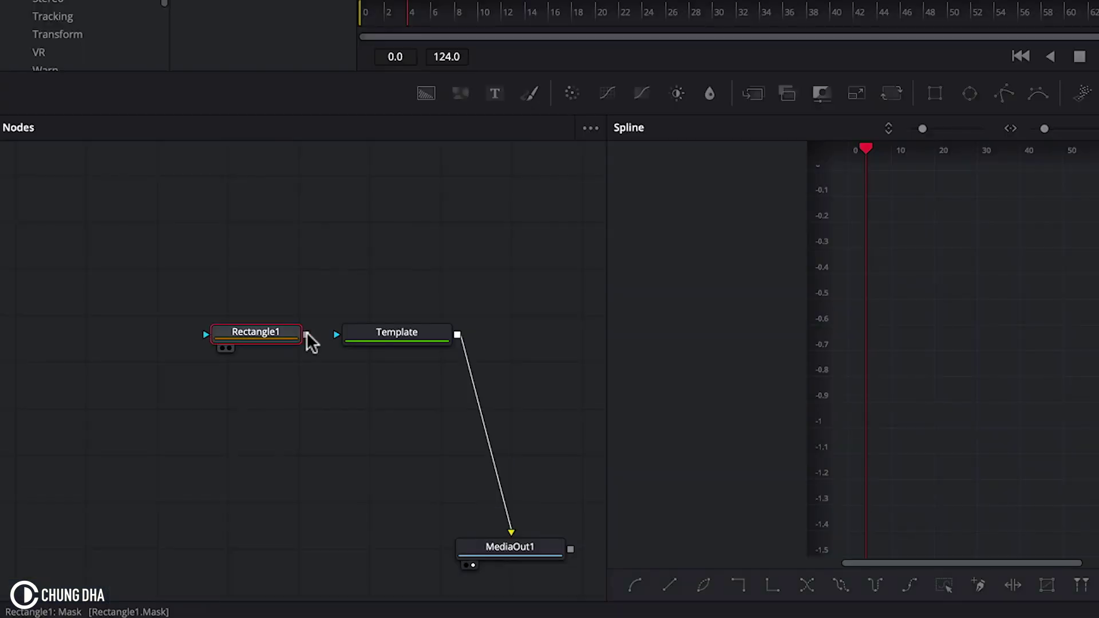
Step: Connect the Rectangle mask to the Template node and shrink it around the word Title
drag(155, 409, 171, 409)
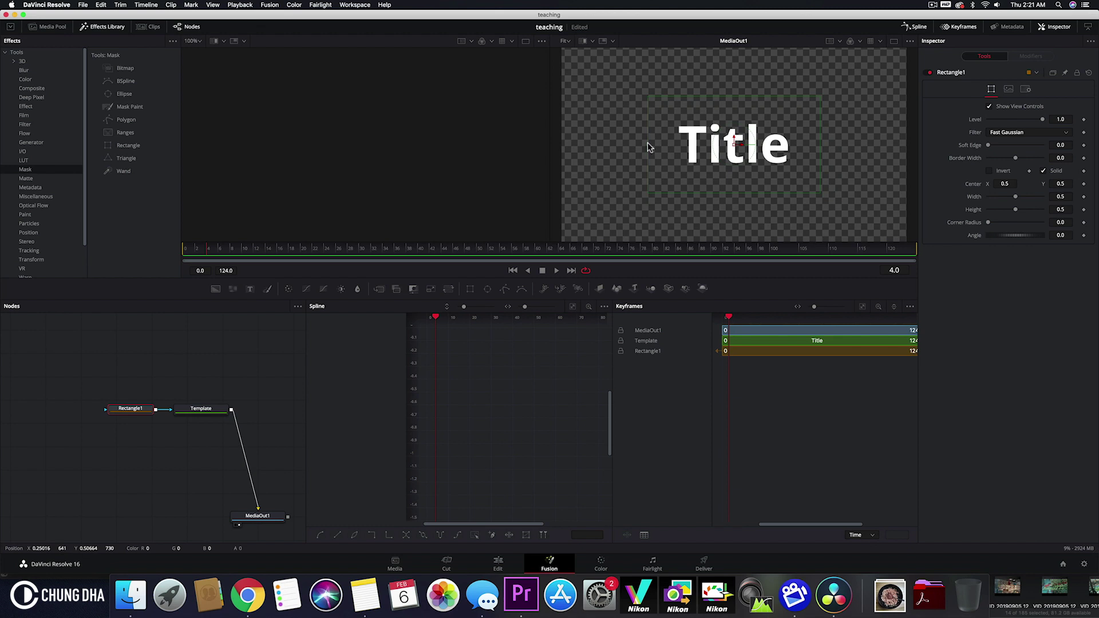
drag(648, 147, 678, 148)
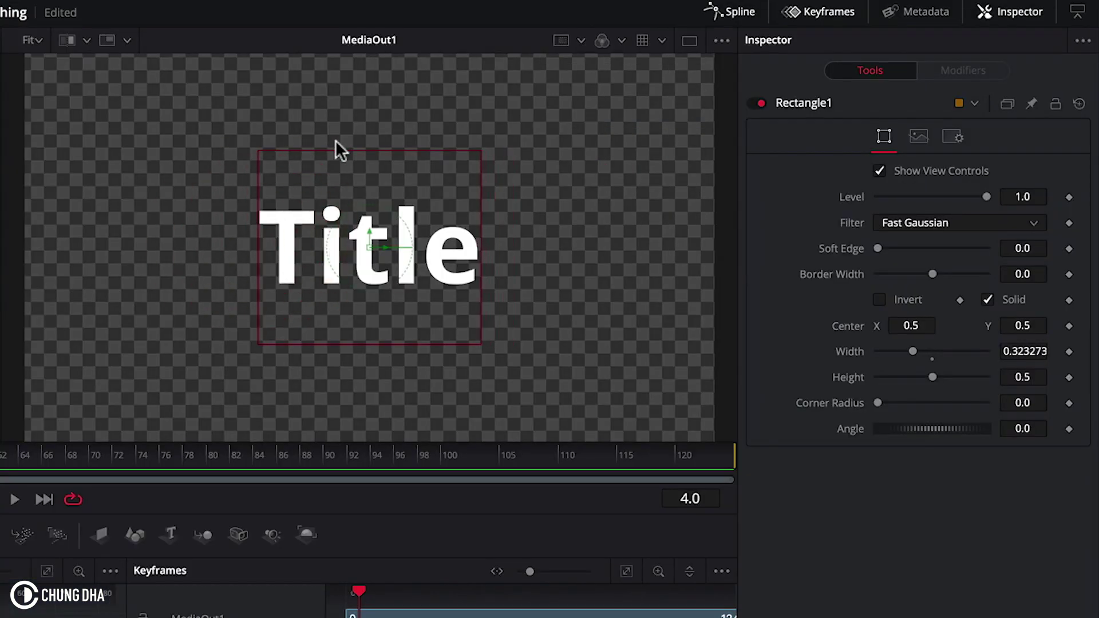
drag(332, 150, 339, 199)
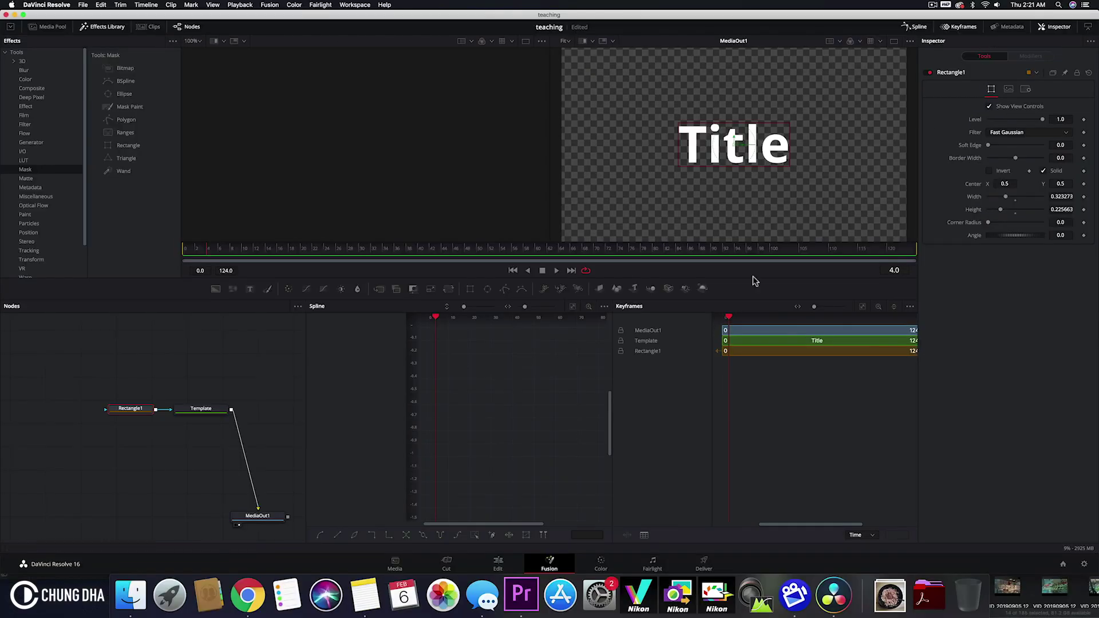
Step: Set a Center keyframe on the Template's Layout settings at frame 15
click(765, 344)
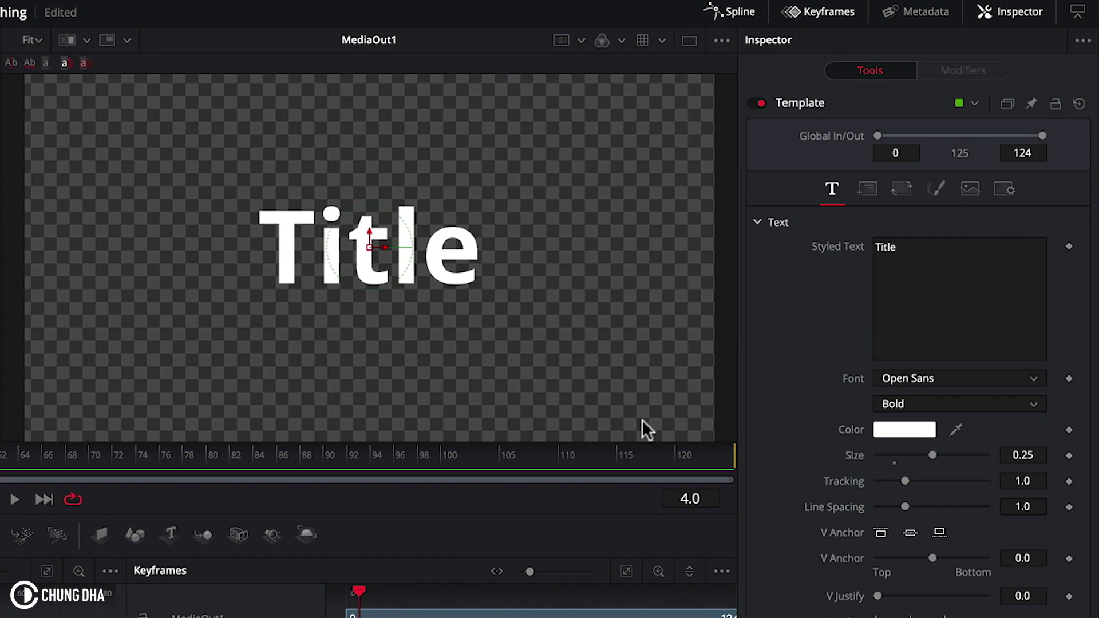
click(866, 190)
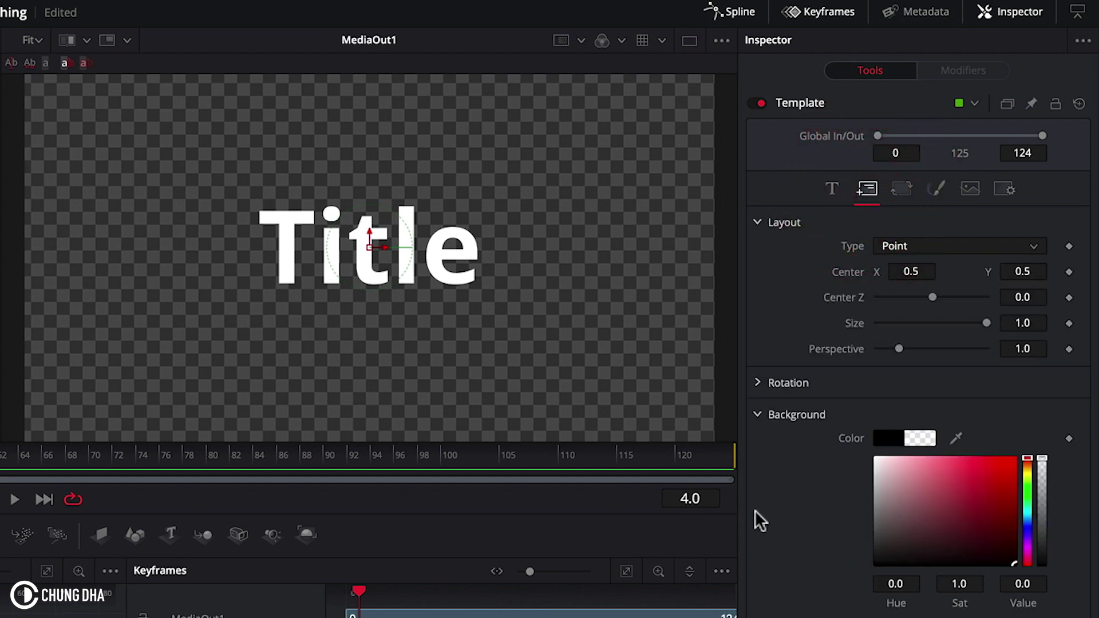
click(690, 499)
drag(690, 499, 691, 499)
text(15)
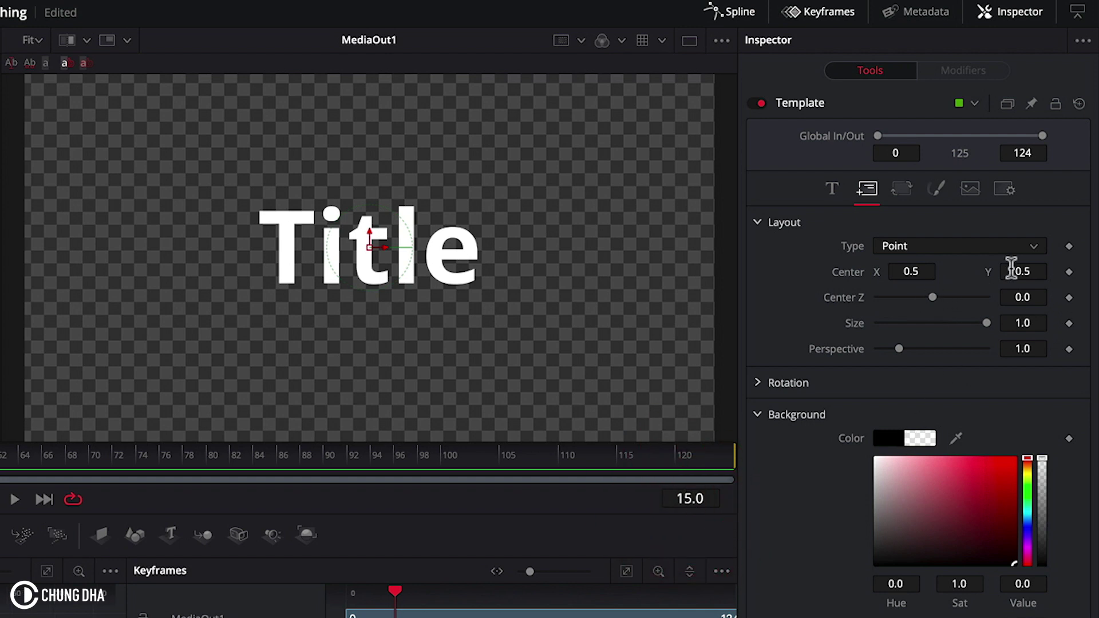
click(1069, 272)
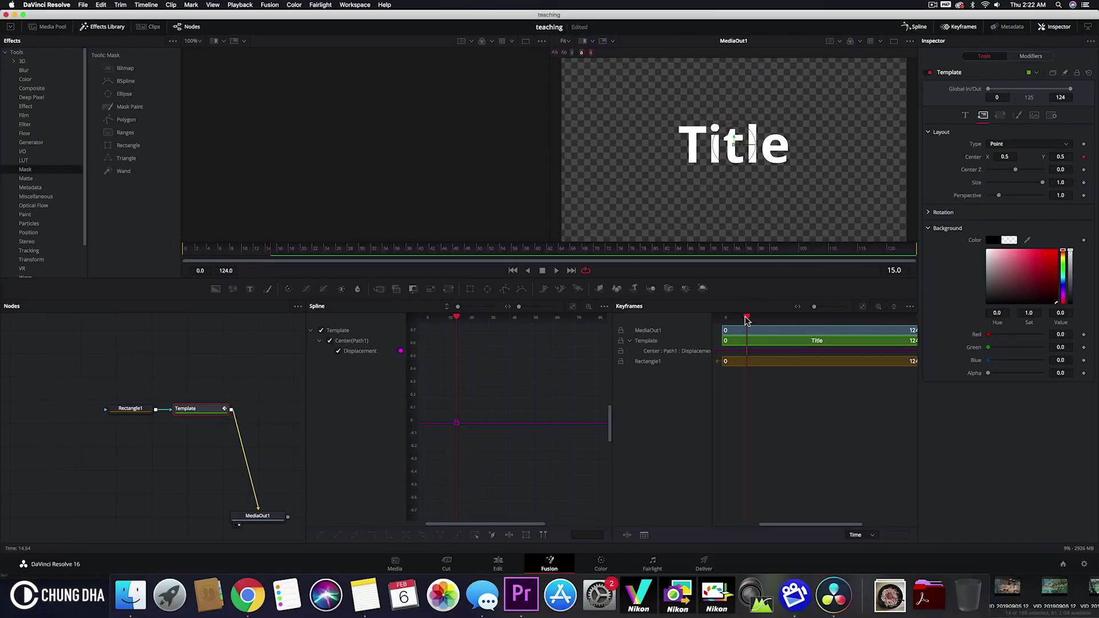
Step: At frame 0, set the Template's Center X to 0.201 so the title starts left
drag(747, 318, 724, 319)
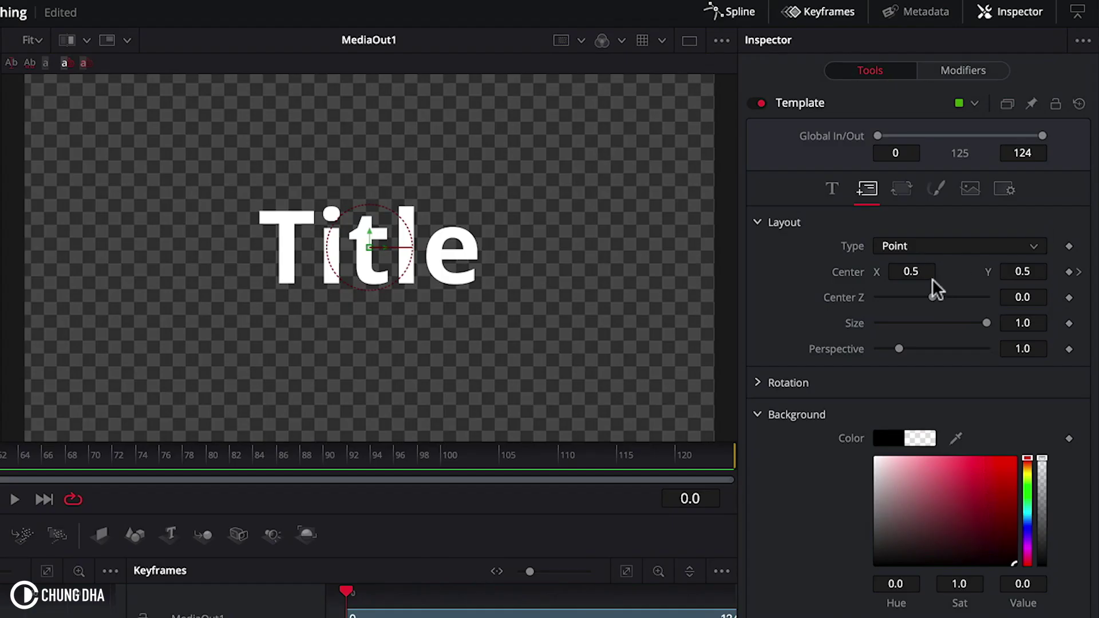
double_click(1005, 156)
drag(912, 271, 639, 277)
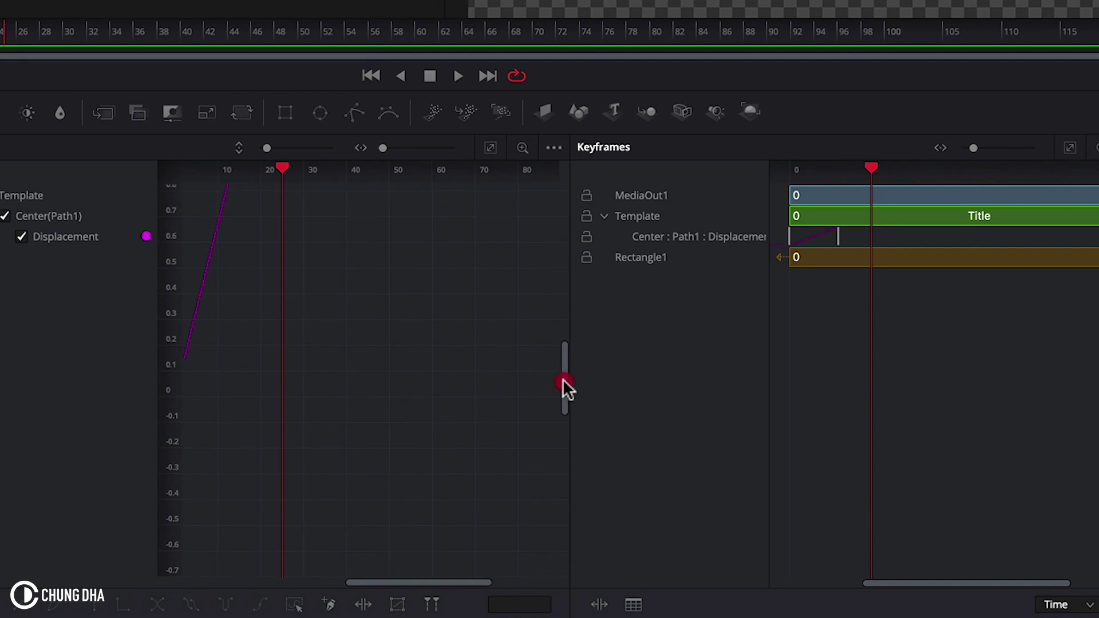
drag(563, 372, 565, 354)
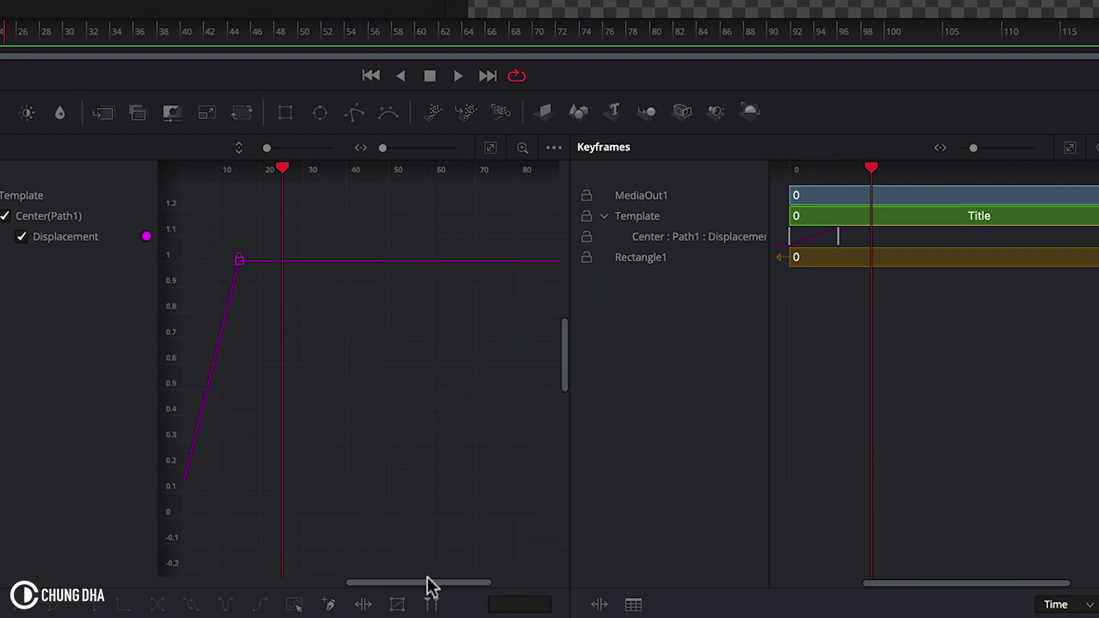
drag(426, 582, 387, 584)
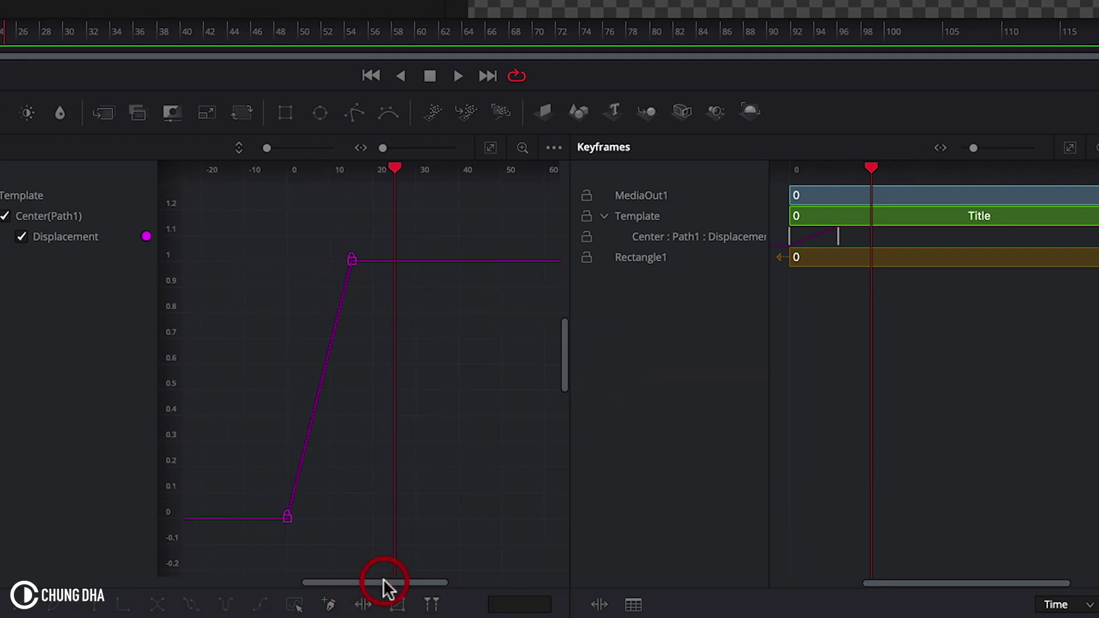
Step: Level the top keyframe's Bezier handle in the Spline editor so Center eases in, then play it
right_click(351, 260)
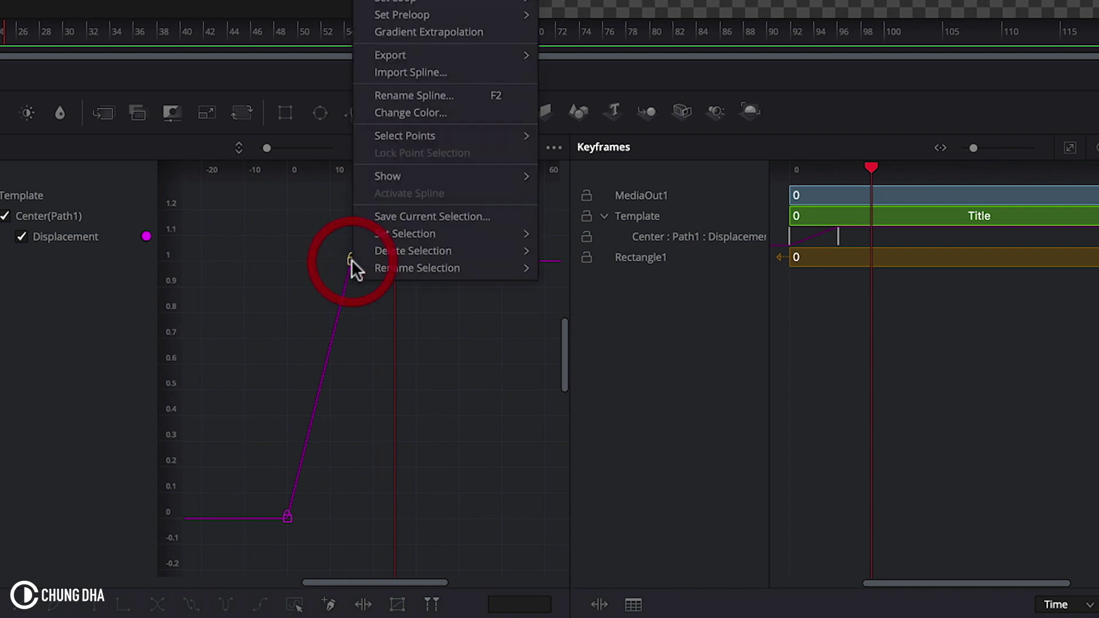
click(351, 260)
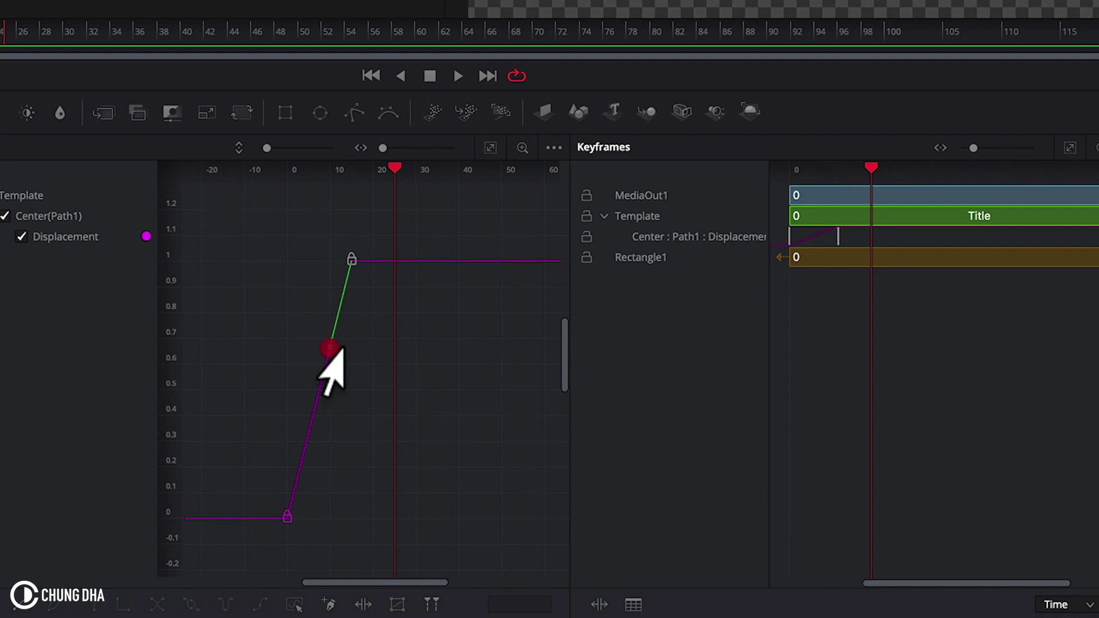
drag(330, 349, 304, 263)
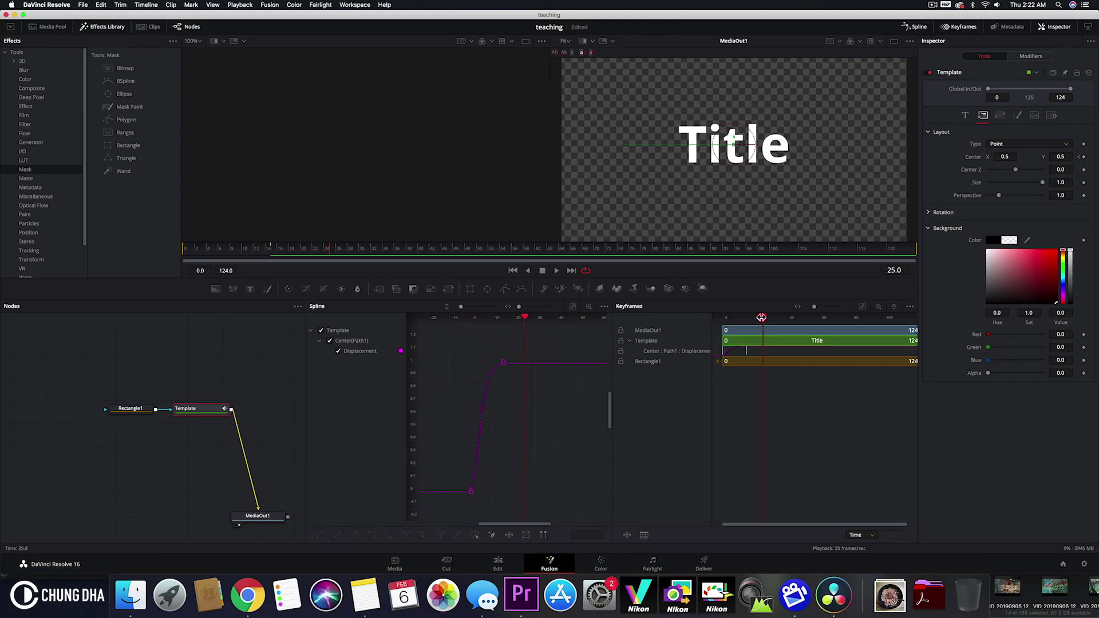
drag(764, 319, 730, 322)
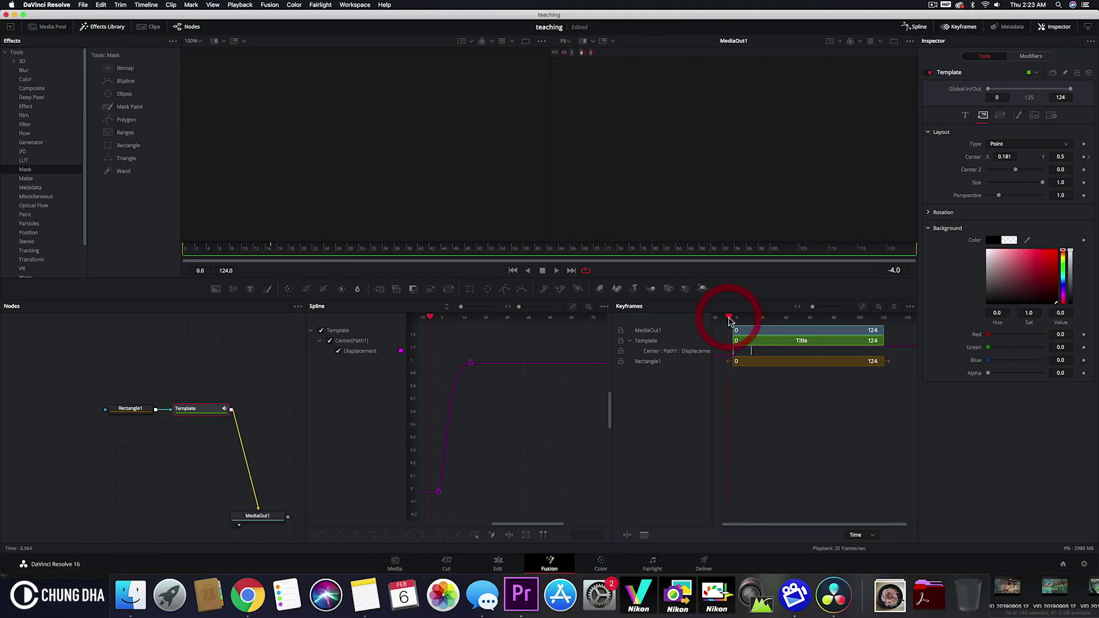
key(space)
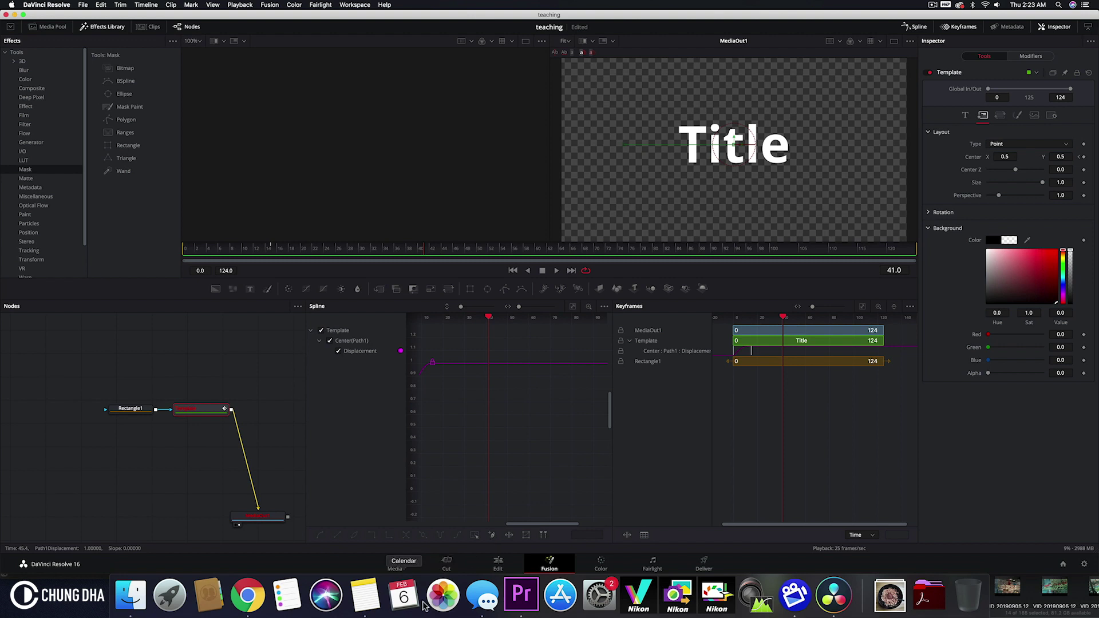
Step: Return to the Edit page and play the title animation from before it appears
click(498, 563)
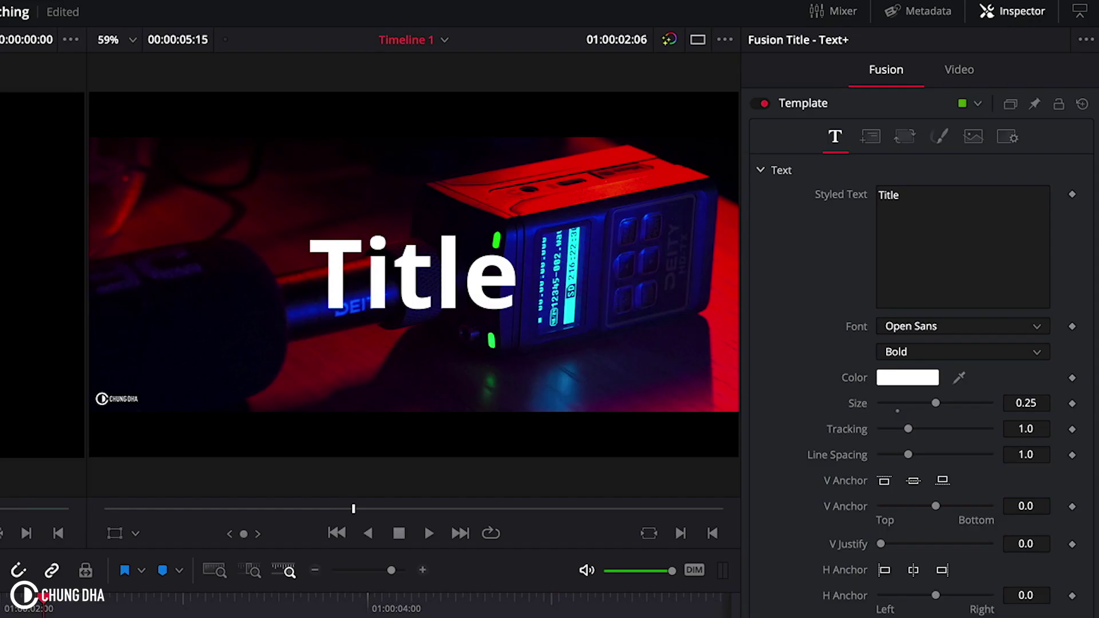
drag(353, 509, 170, 510)
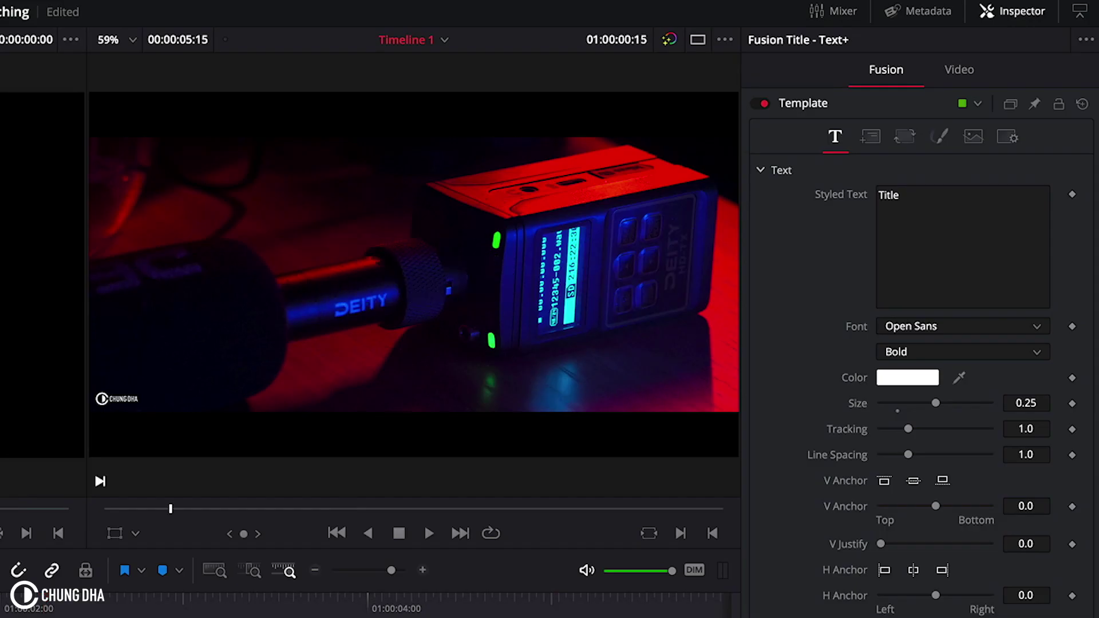
key(space)
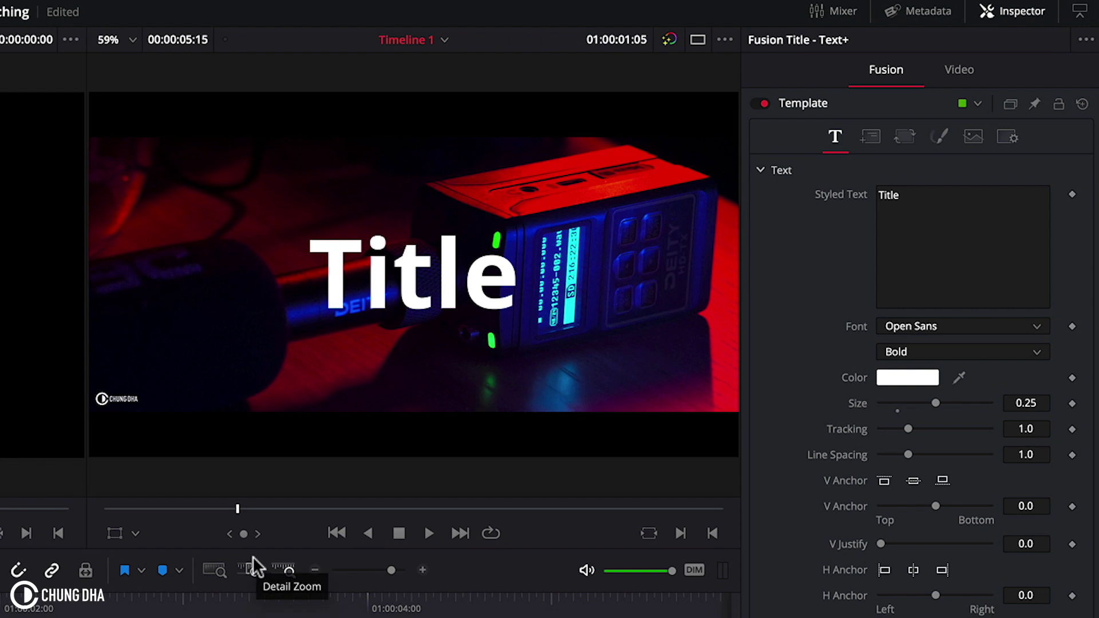
Step: Set the title's Transform Zoom to 0.41 and Position X to -654, then preview playback
click(959, 70)
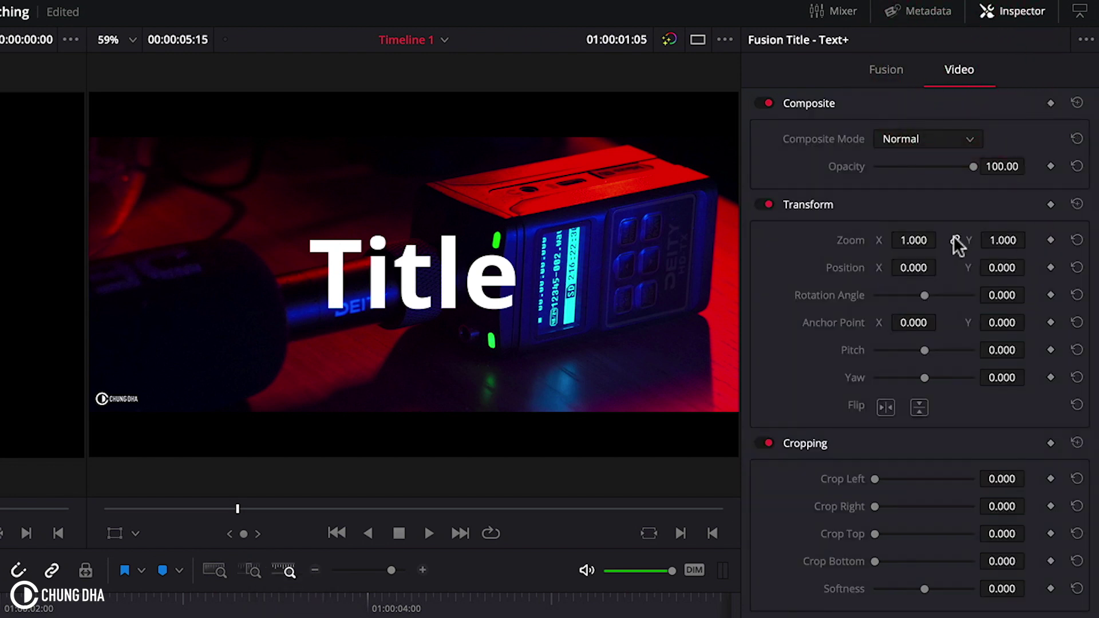
mouse_move(928, 241)
mouse_down()
mouse_move(902, 243)
mouse_move(910, 268)
mouse_up()
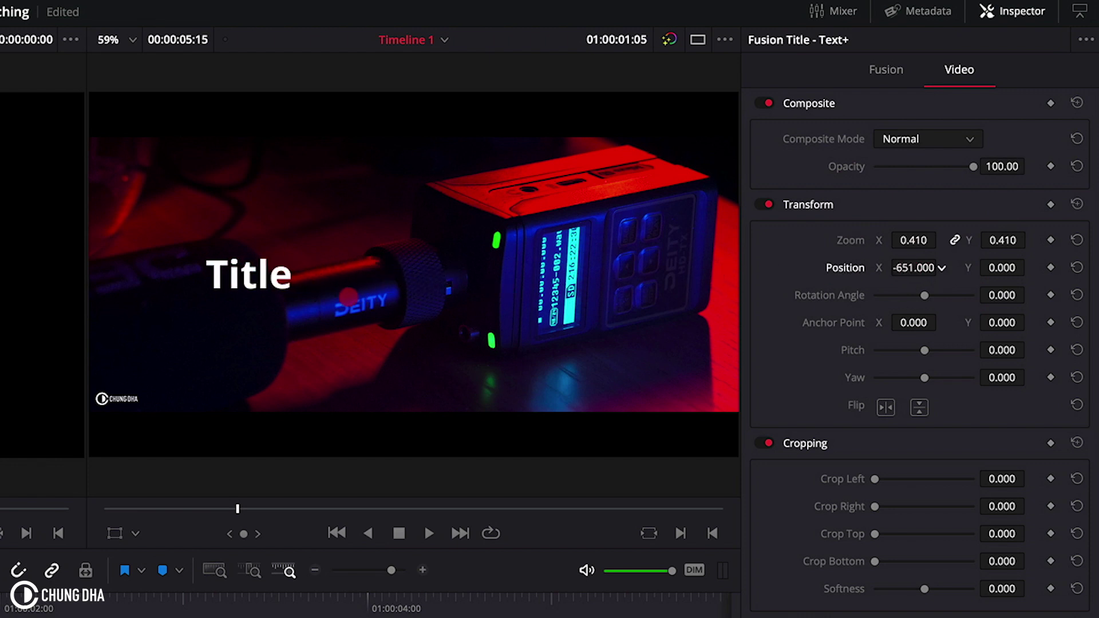
key(space)
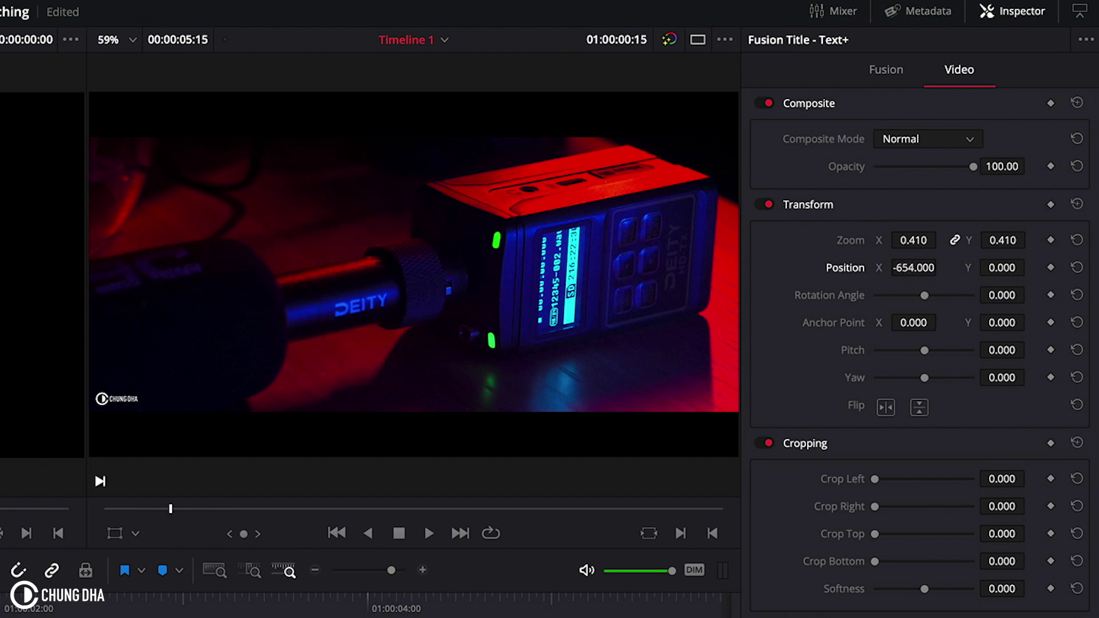
key(space)
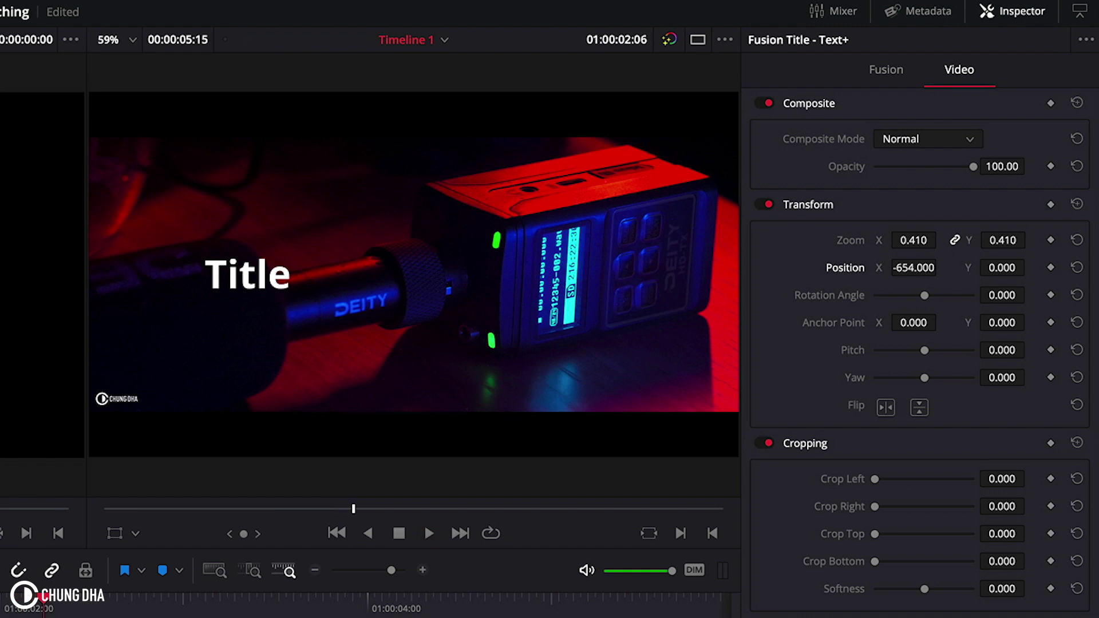